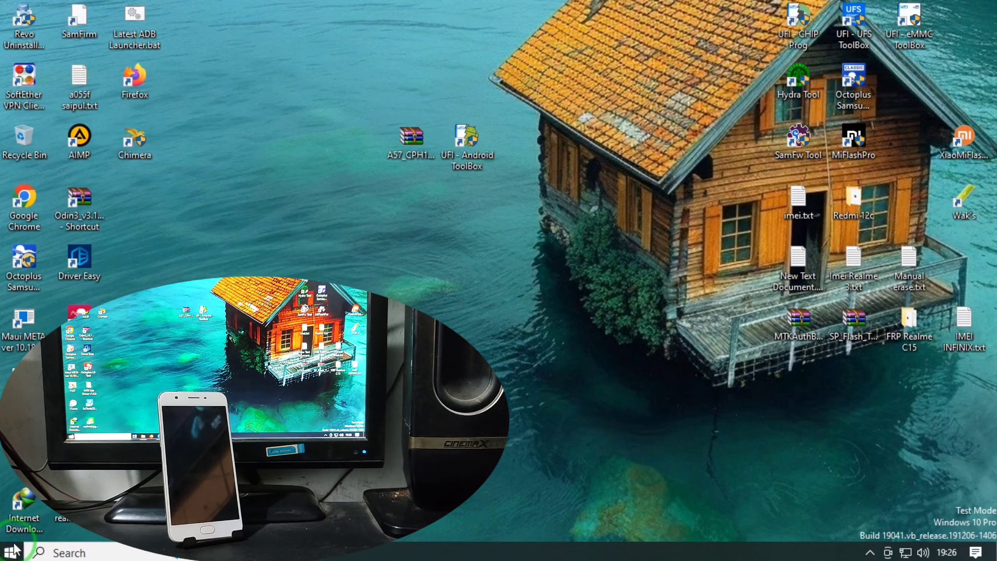
- Open Device Manager from the Start quick menu and position it beside the desktop icons
right_click(15, 550)
left_click(90, 237)
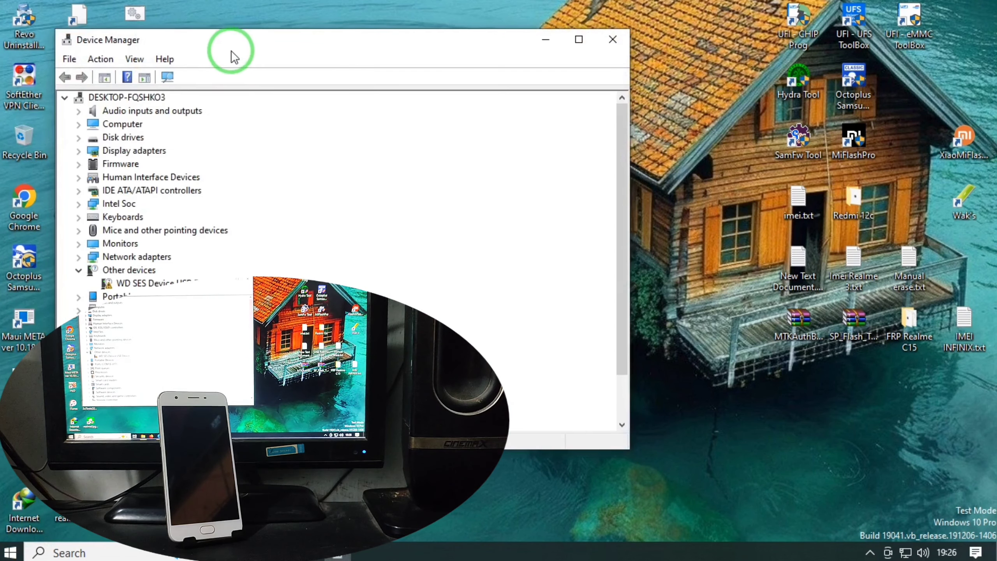
left_click_drag(213, 45, 155, 14)
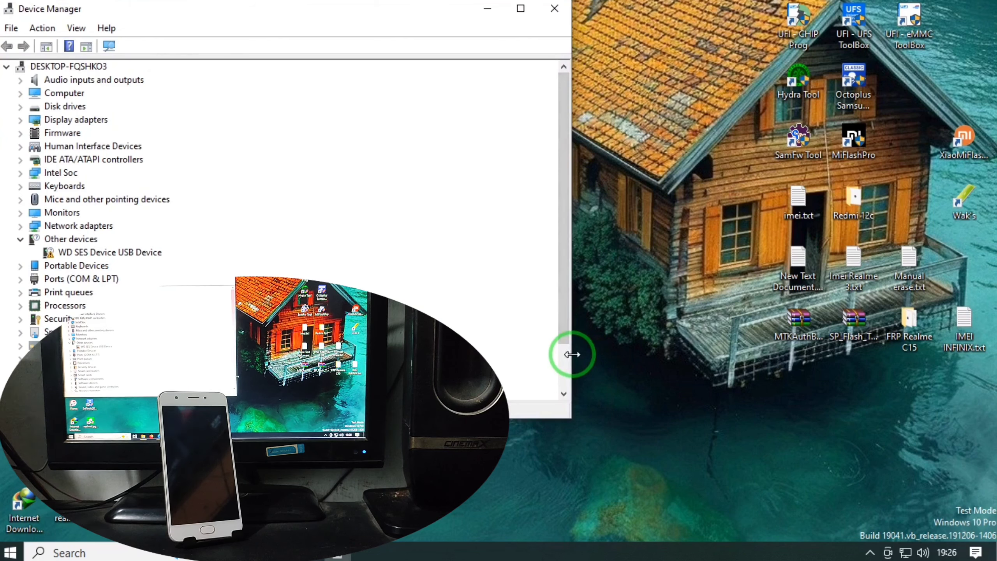
left_click_drag(572, 355, 330, 354)
- Expand Ports, confirm Qualcomm HS-USB QDLoader 9008 (COM39), then minimize Device Manager
left_click(20, 280)
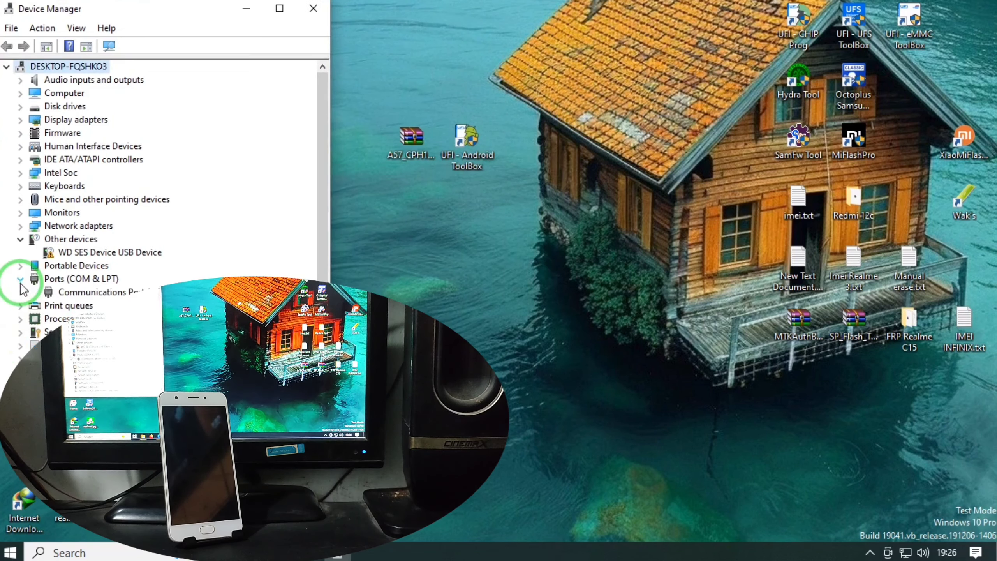
scroll(313, 258, "down", 2)
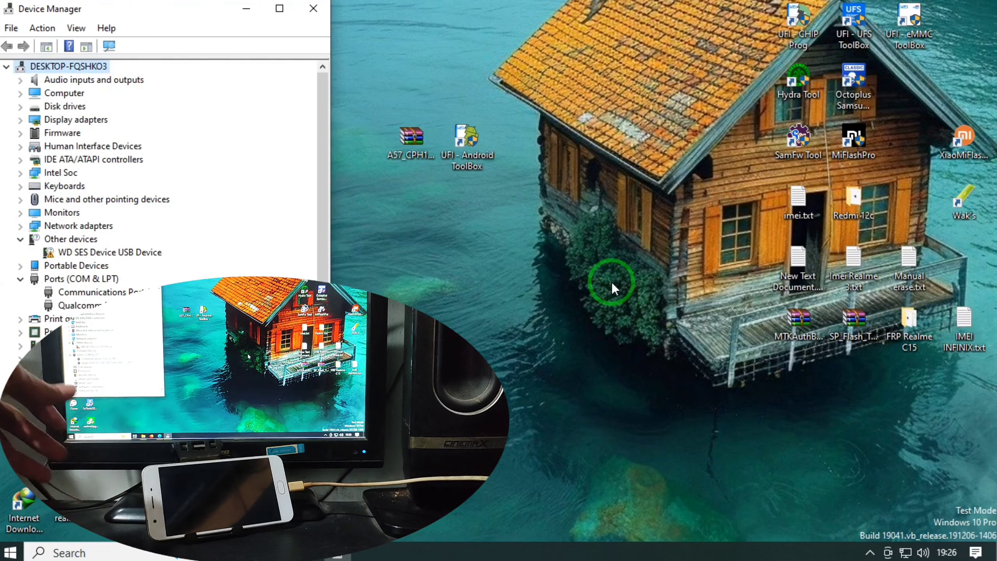
scroll(323, 232, "down", 2)
left_click(209, 226)
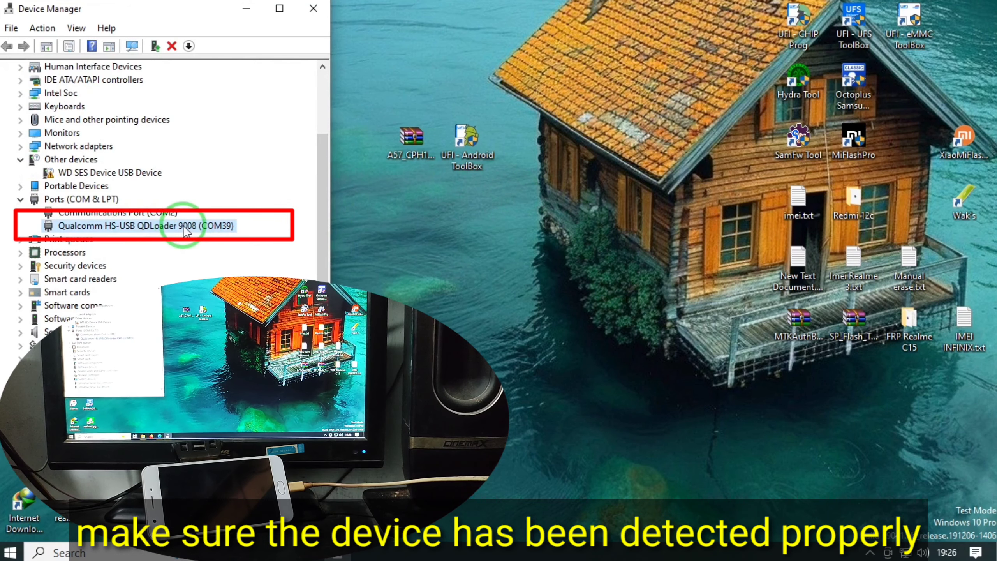
left_click(246, 8)
- Extract A57_CPH1701EX_11_A.05_170120.rar into its own folder, entering the archive password
left_click(402, 142)
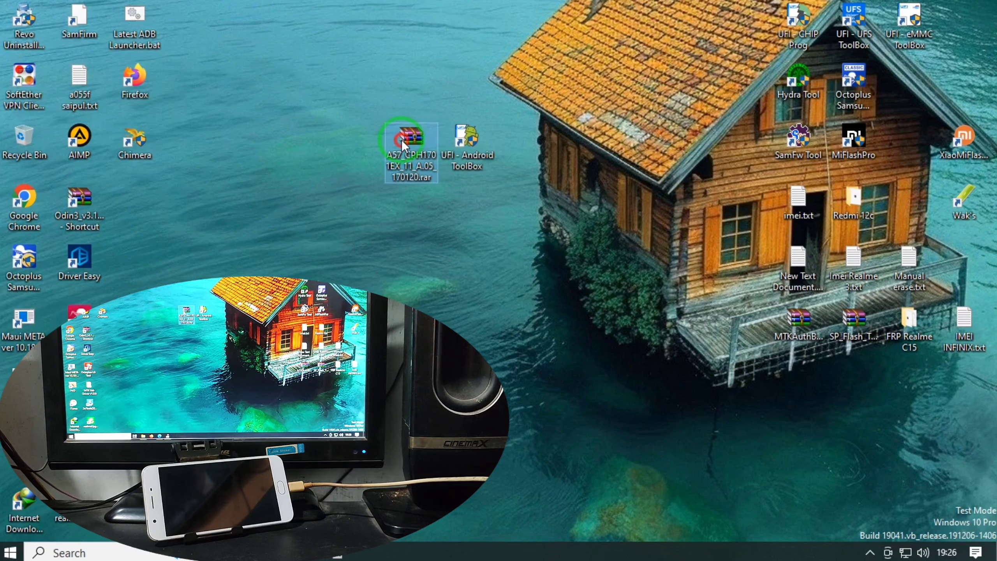
right_click(405, 136)
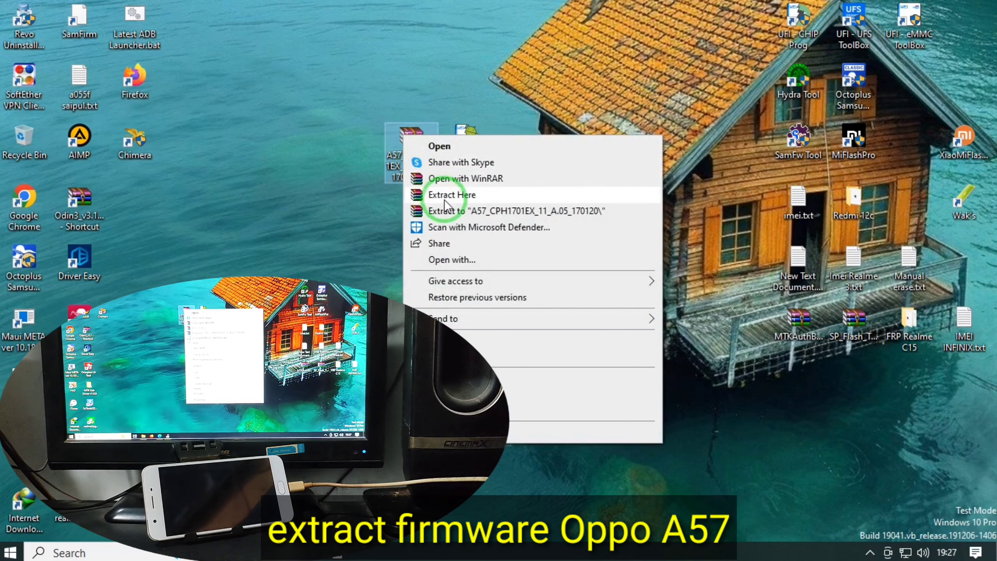
left_click(455, 211)
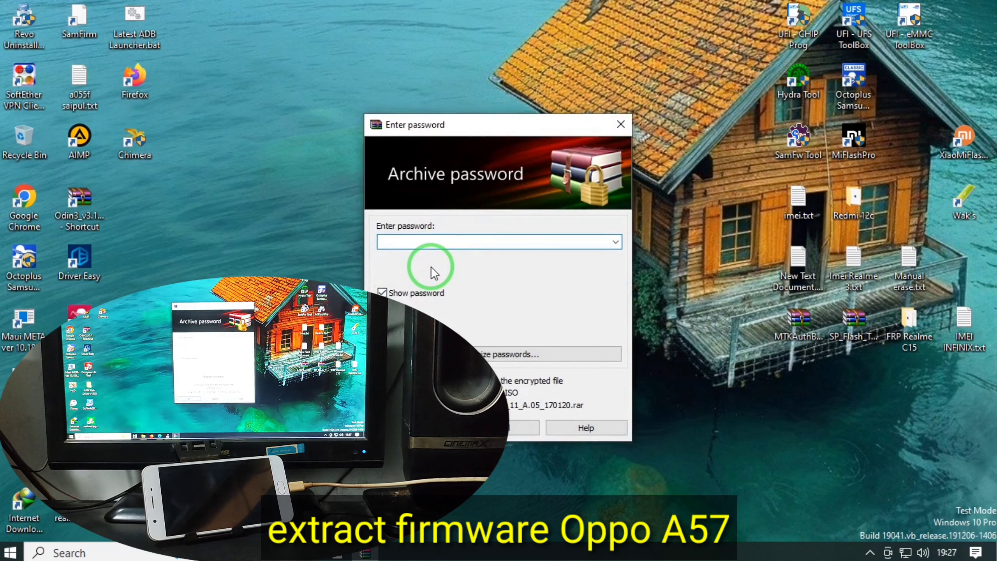
type("wonggaptek")
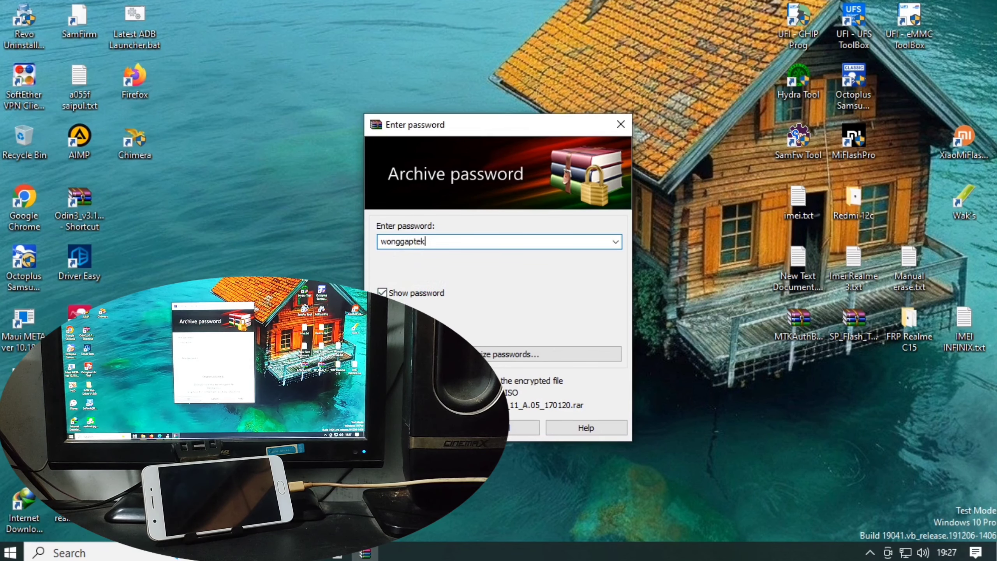
key("Return")
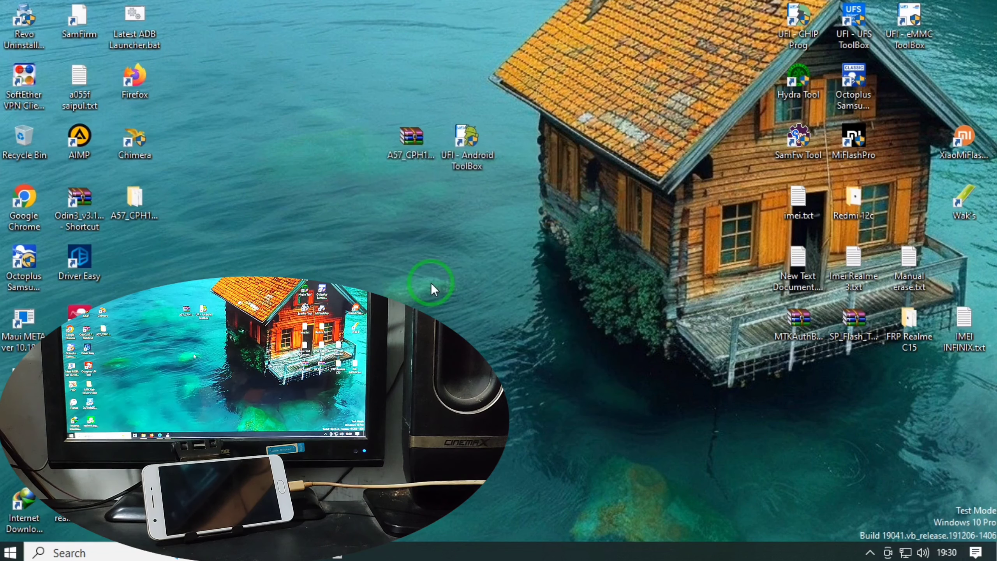
left_click(146, 209)
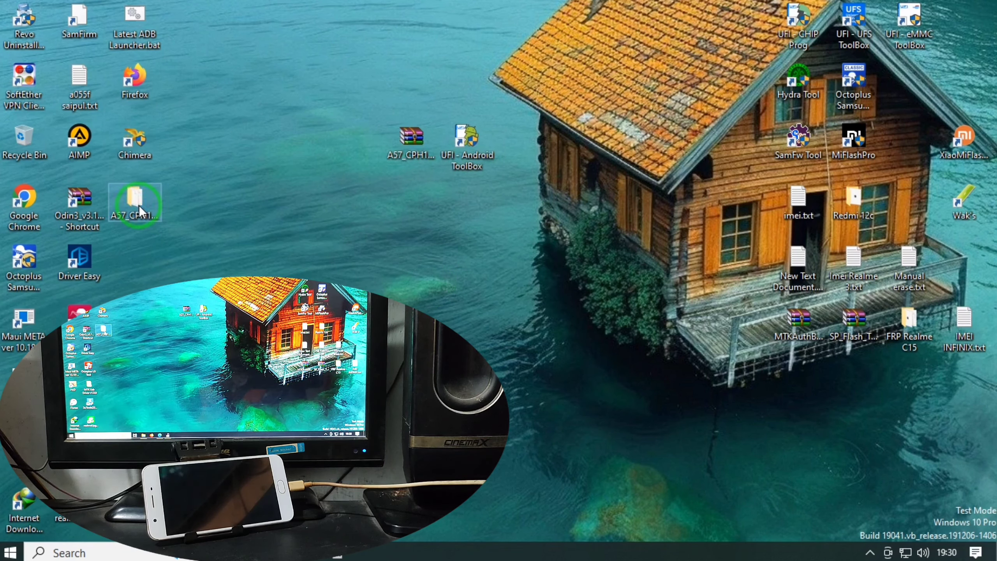
double_click(132, 212)
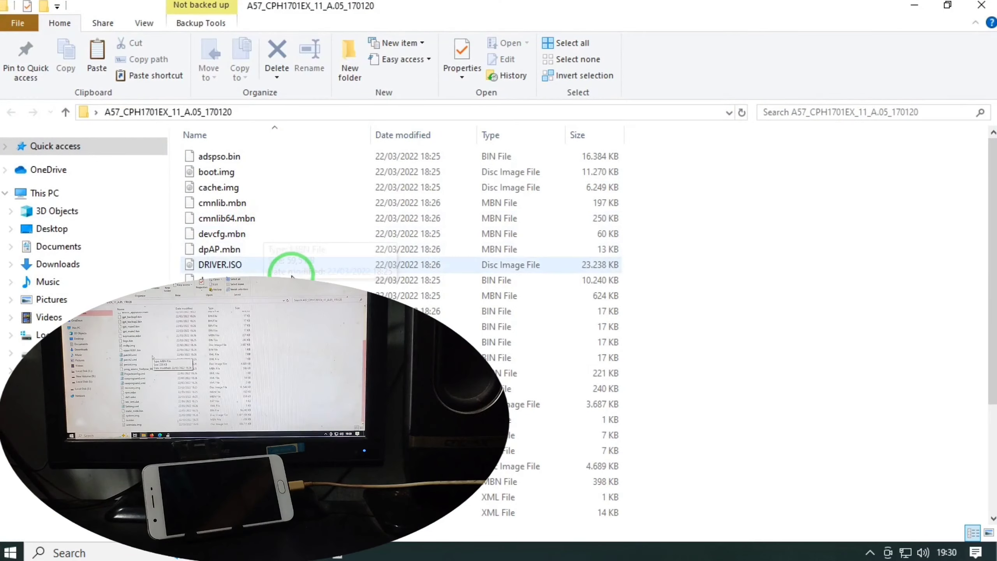
scroll(393, 267, "down", 3)
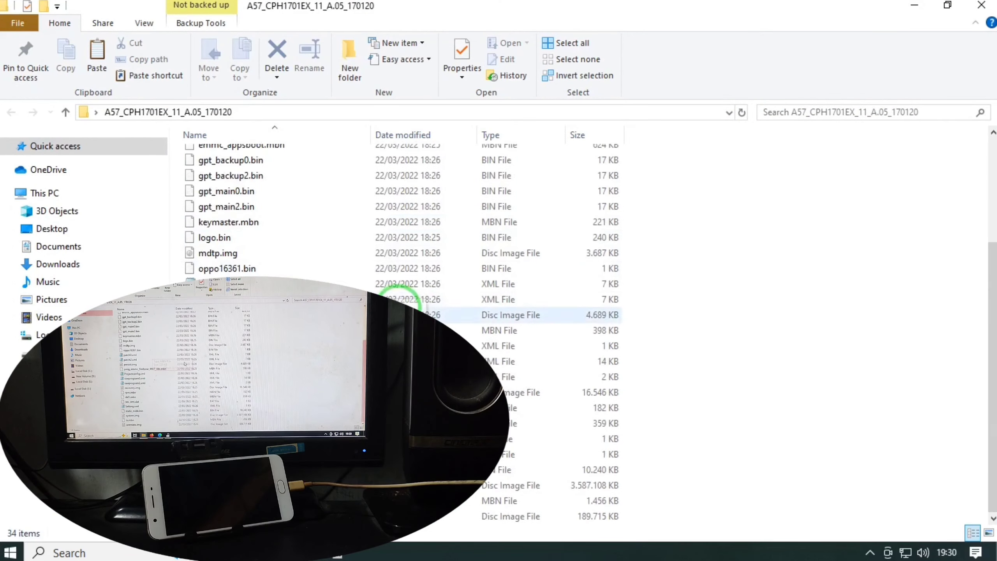
left_click(982, 5)
double_click(462, 165)
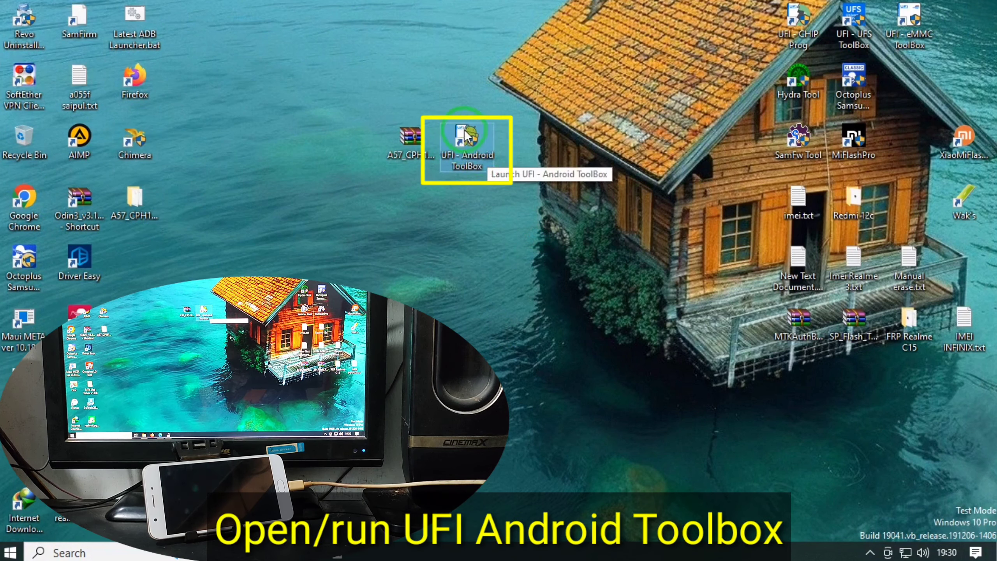
- Launch UFI Android ToolBox, choose the Qualcomm tab in Raw Program mode and enable FireHose
double_click(465, 150)
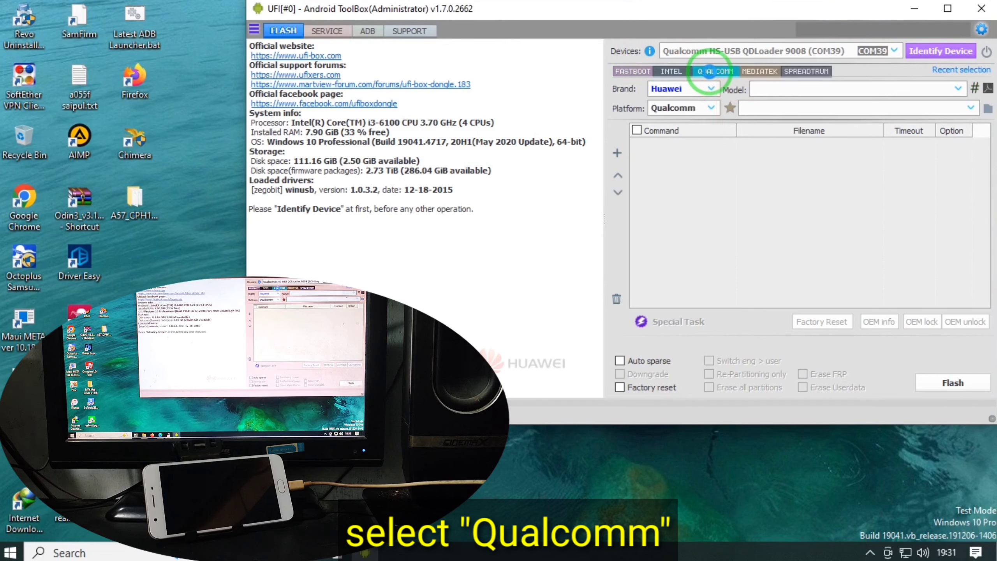
left_click(709, 72)
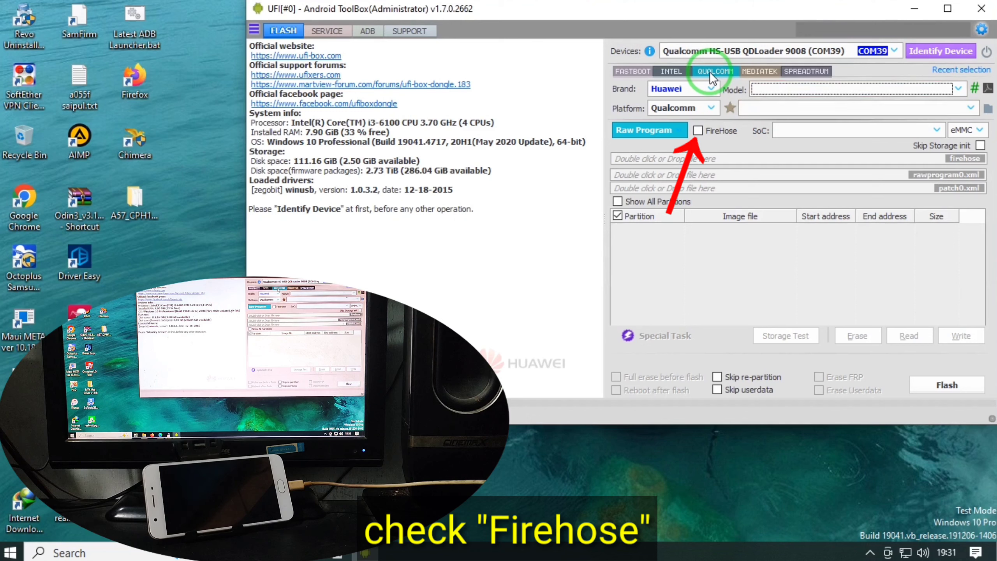
left_click(698, 132)
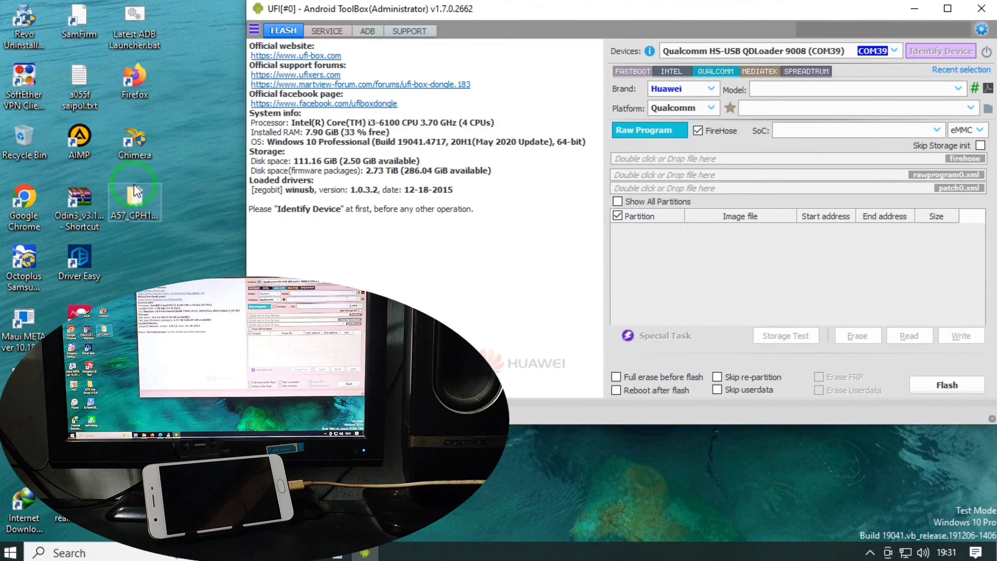
- Open the extracted A57 firmware folder and load prog_emmc_firehose_8937_ddr.mbn as the firehose loader
double_click(137, 222)
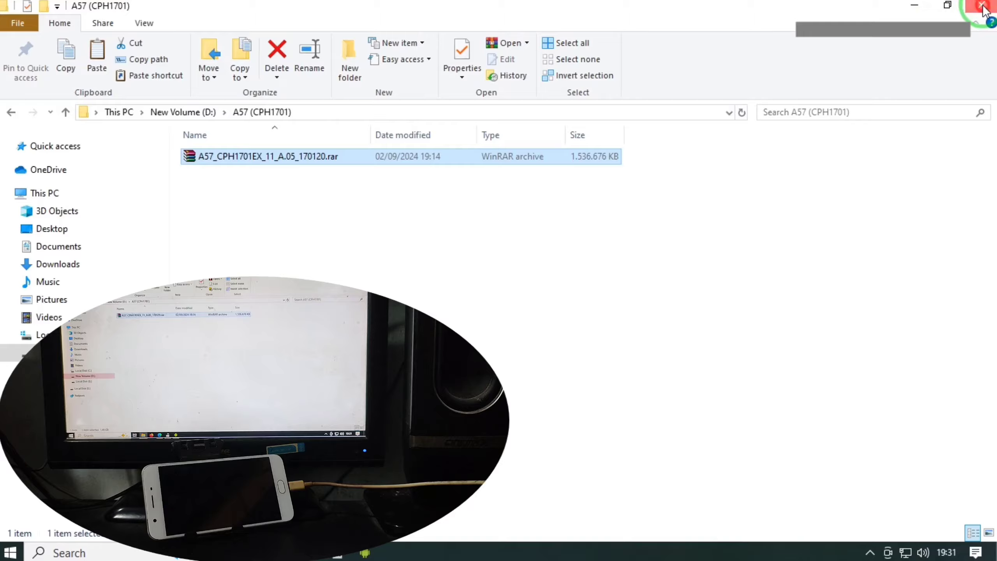
left_click(983, 5)
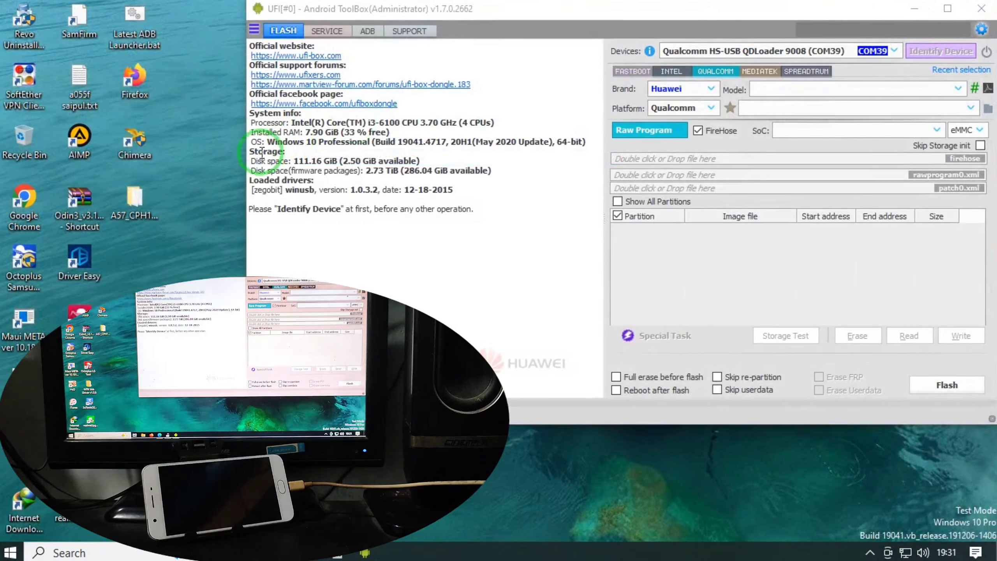
double_click(138, 206)
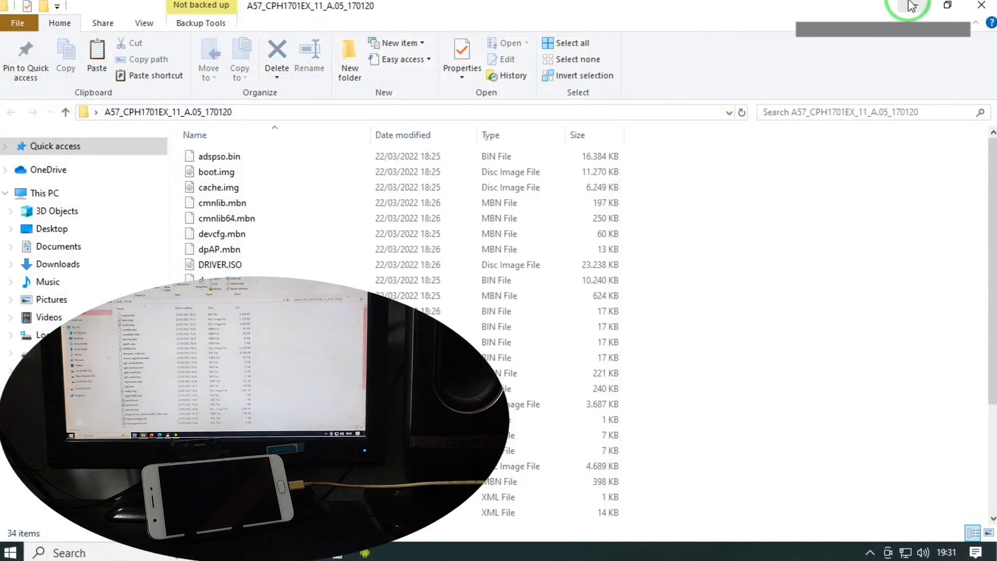
left_click(932, 10)
scroll(491, 209, "down", 2)
scroll(489, 208, "down", 3)
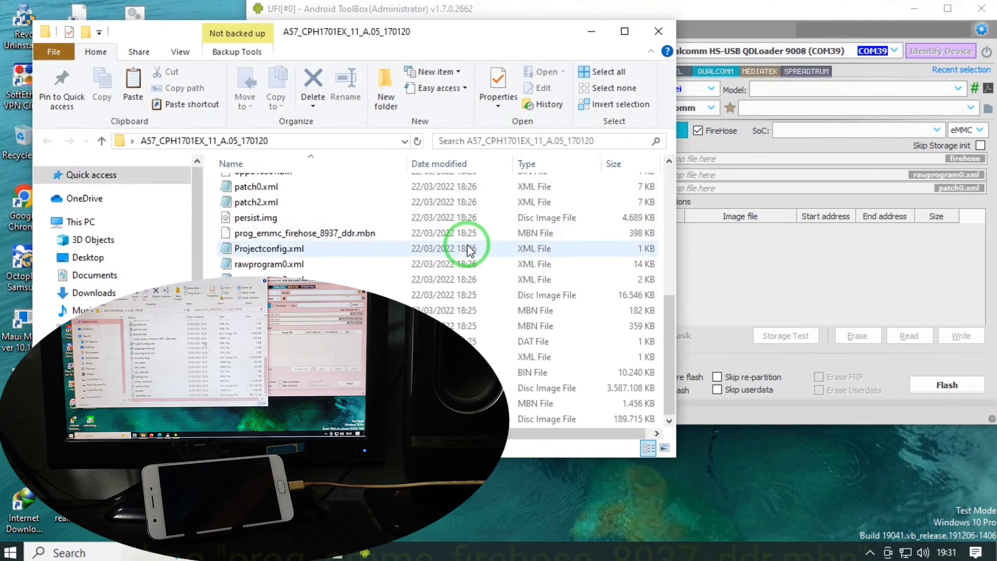
left_click(327, 233)
left_click_drag(379, 236, 959, 158)
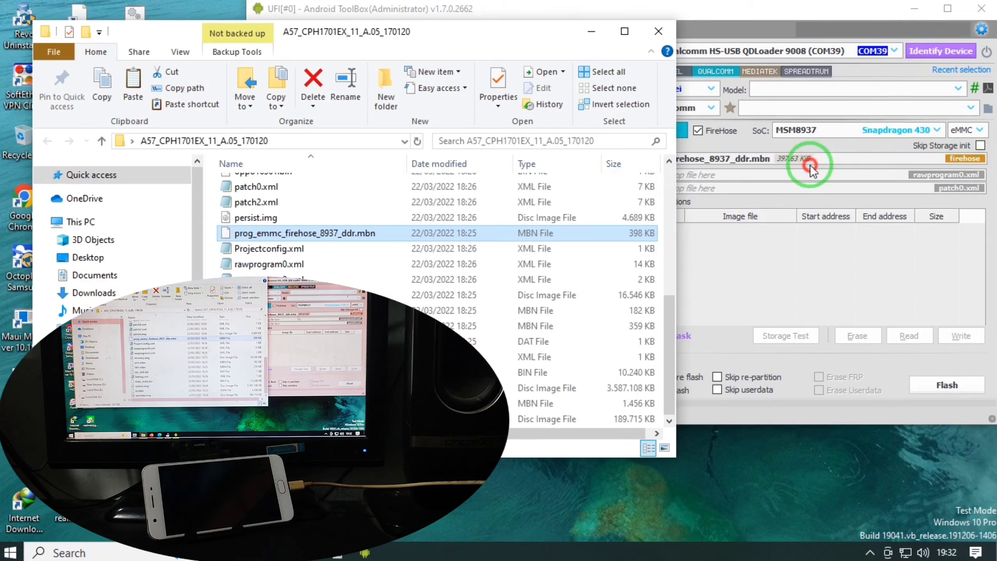
- Load rawprogram0.xml and patch0.xml into the tool, then minimize the folder window
left_click_drag(275, 264, 932, 185)
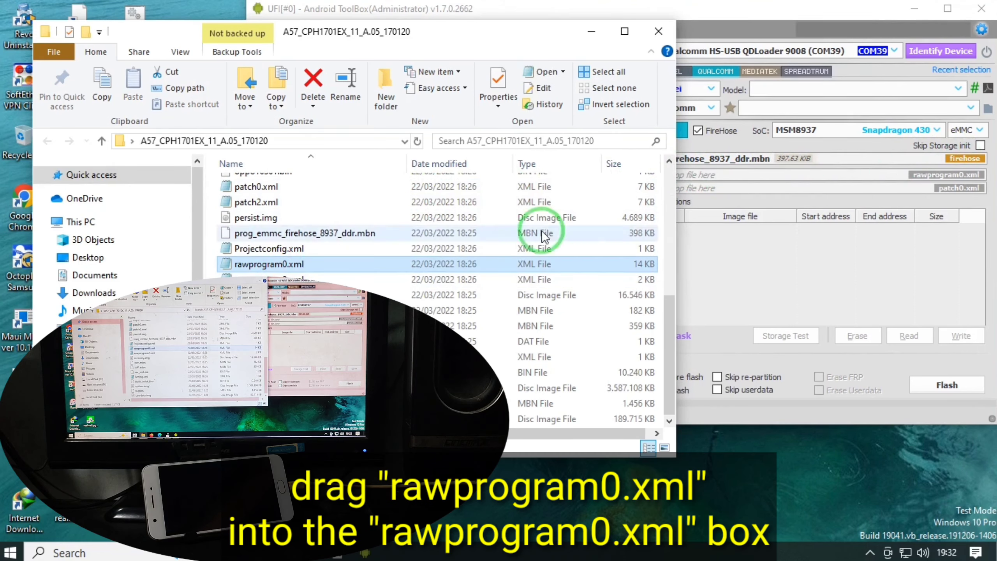
left_click_drag(323, 260, 901, 177)
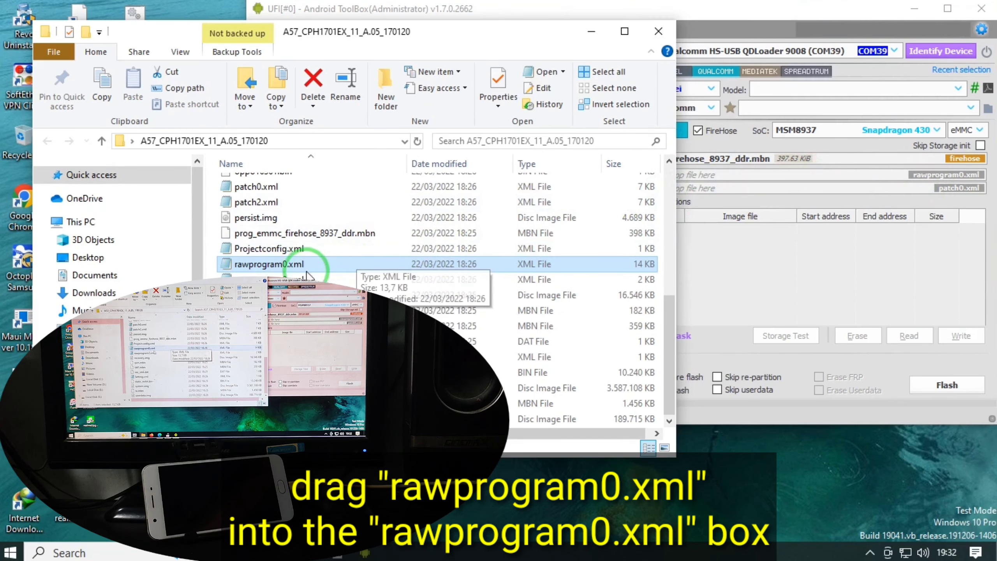
left_click_drag(318, 264, 923, 174)
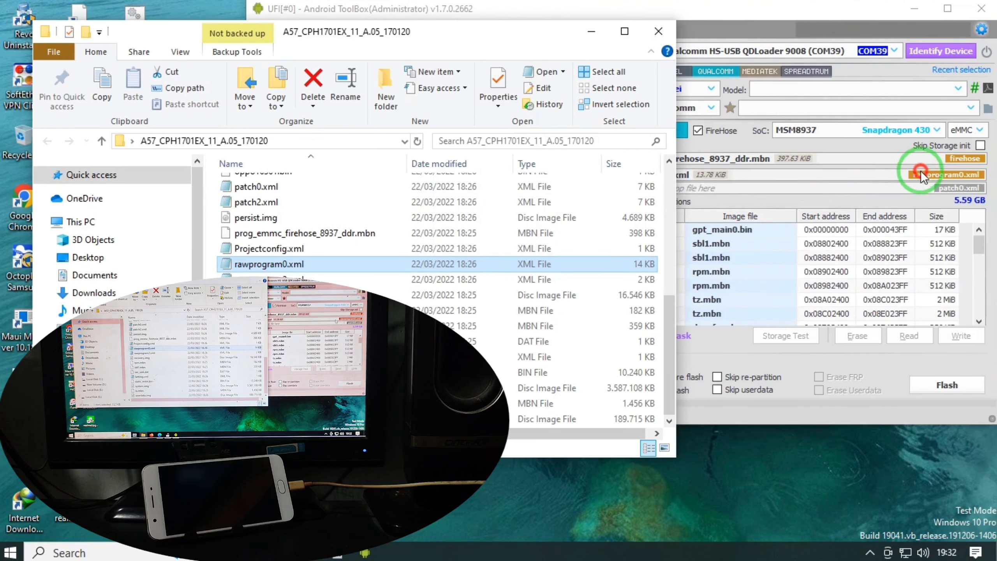
left_click(257, 187)
left_click_drag(259, 190, 939, 196)
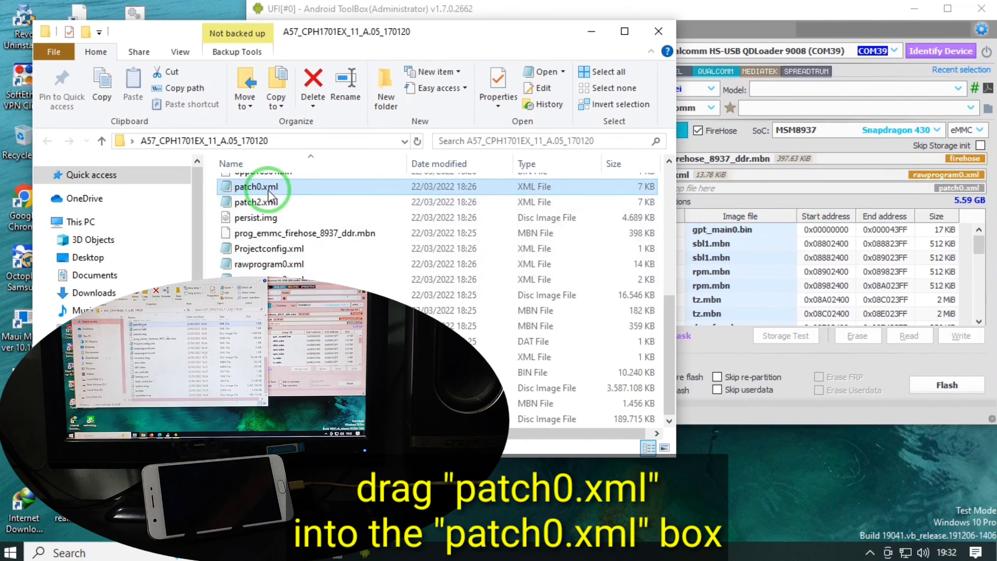
left_click_drag(257, 191, 948, 192)
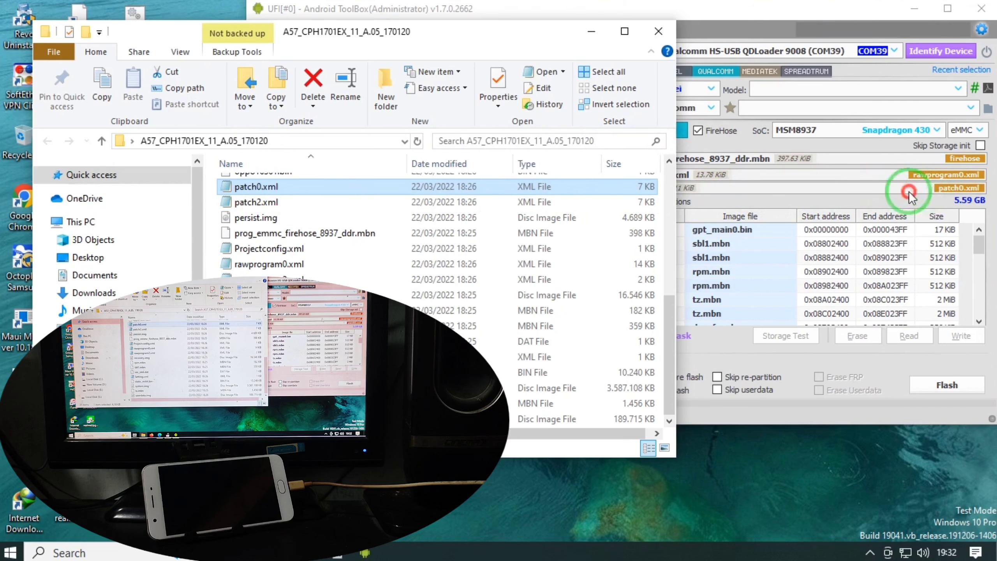
left_click(591, 31)
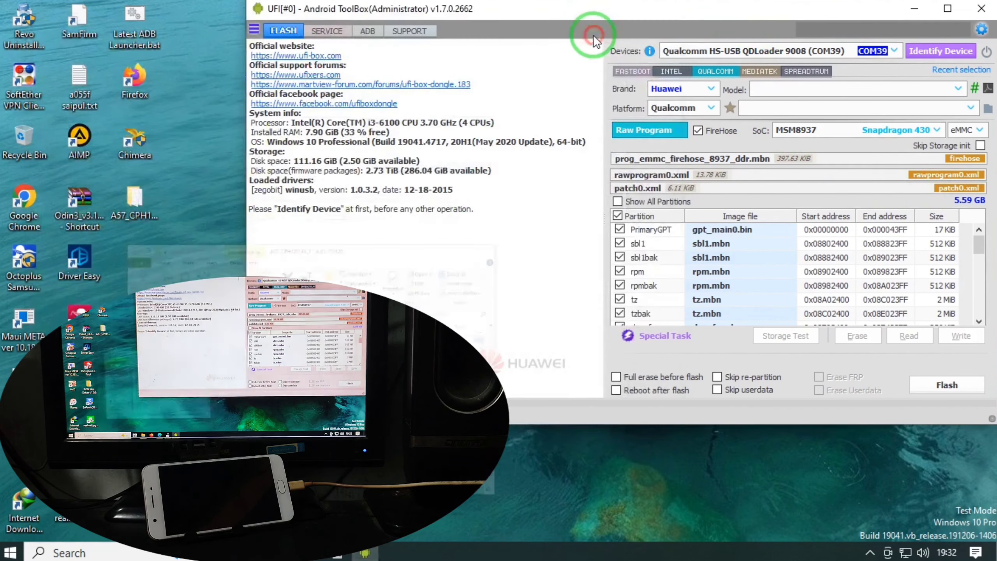
- Review the 5.59 GB partition list and start flashing the A57 firmware over COM39
scroll(679, 256, "down", 8)
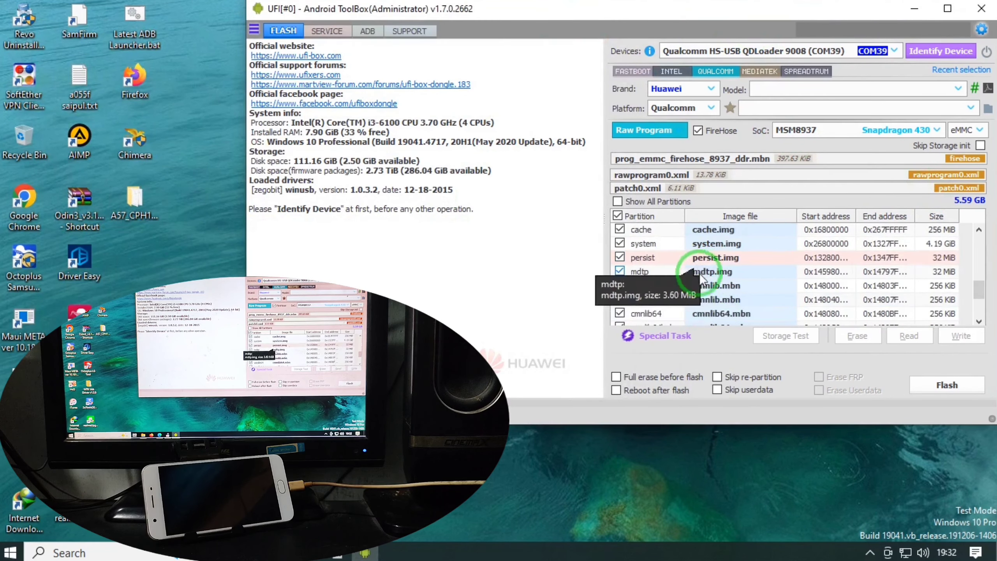
scroll(691, 289, "up", 7)
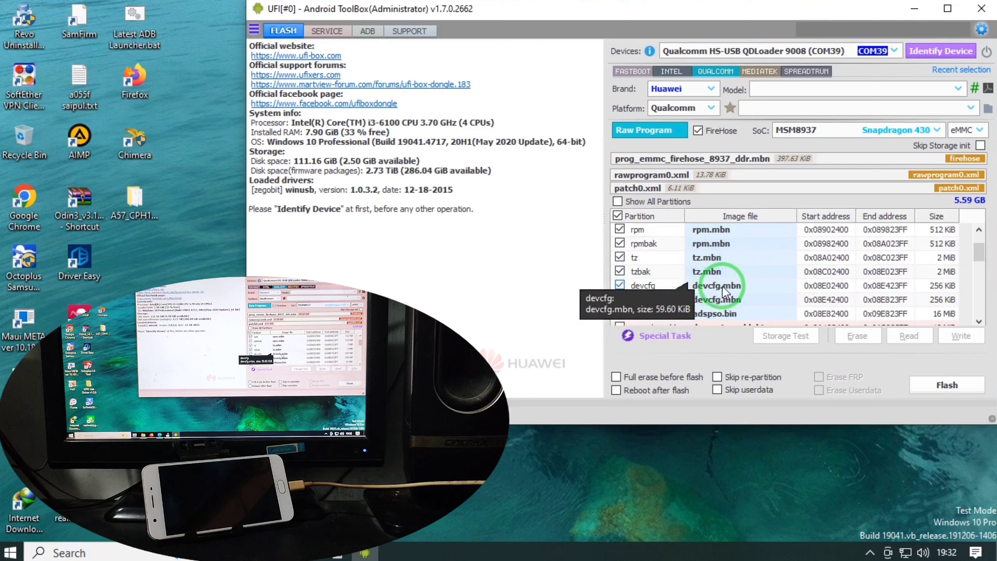
scroll(738, 275, "down", 8)
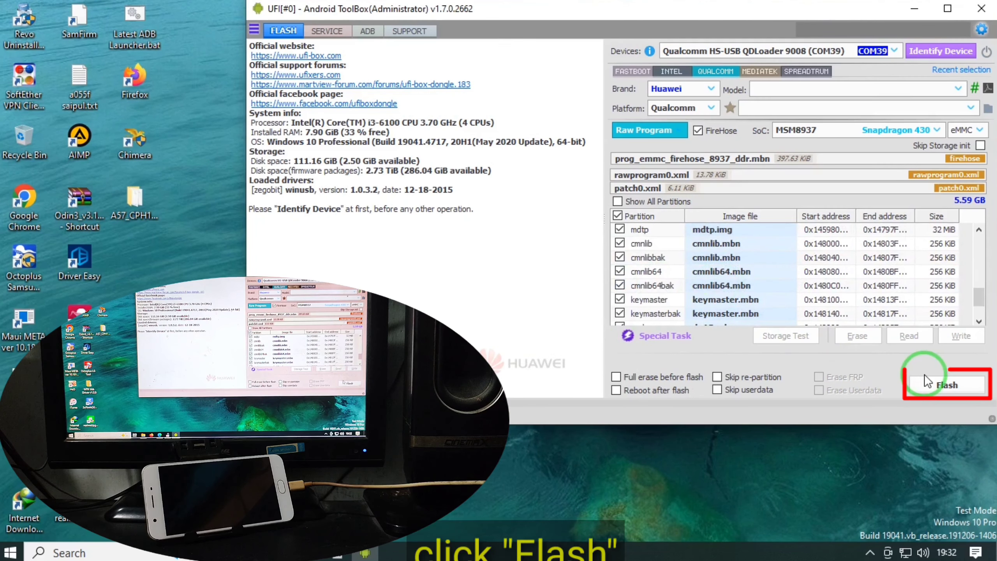
left_click(948, 386)
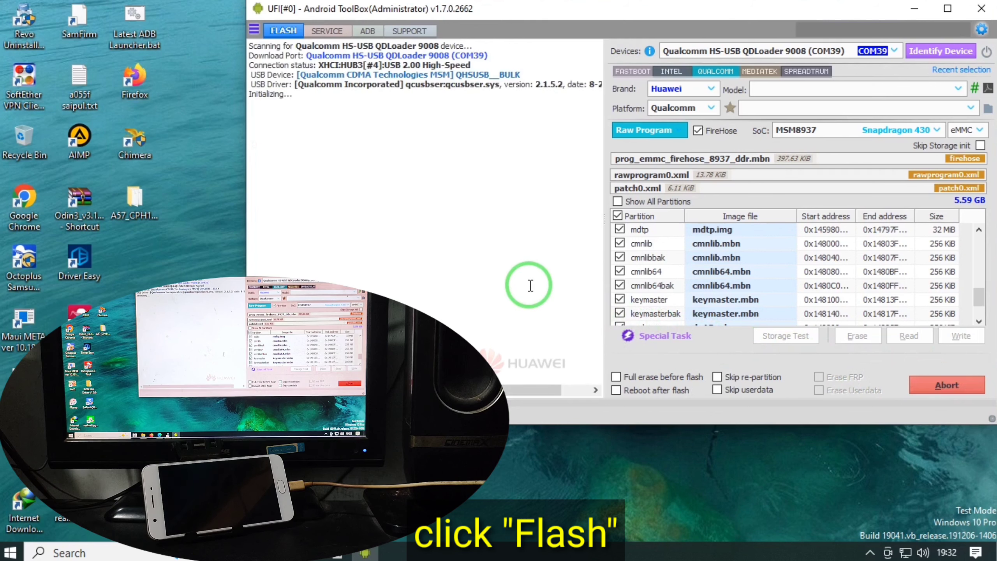